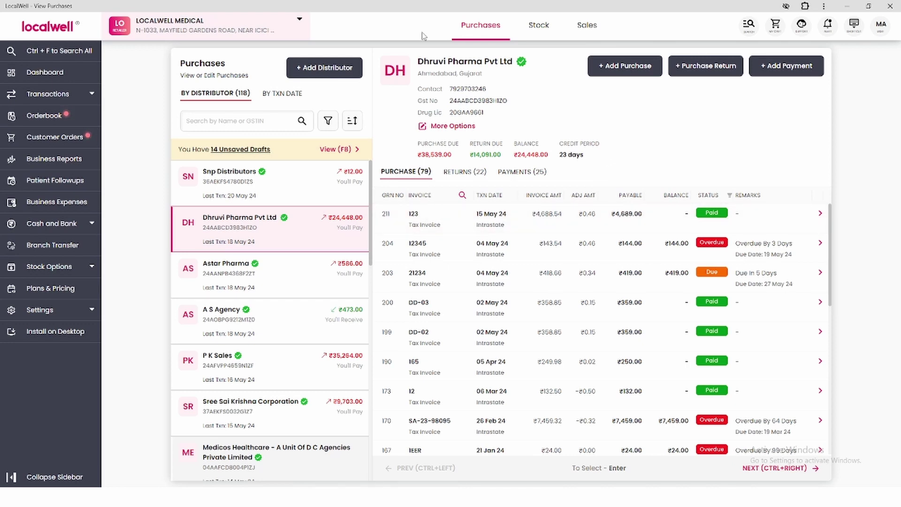
- Switch to the Sales page listing the 73 customers' sales records
left_click(592, 33)
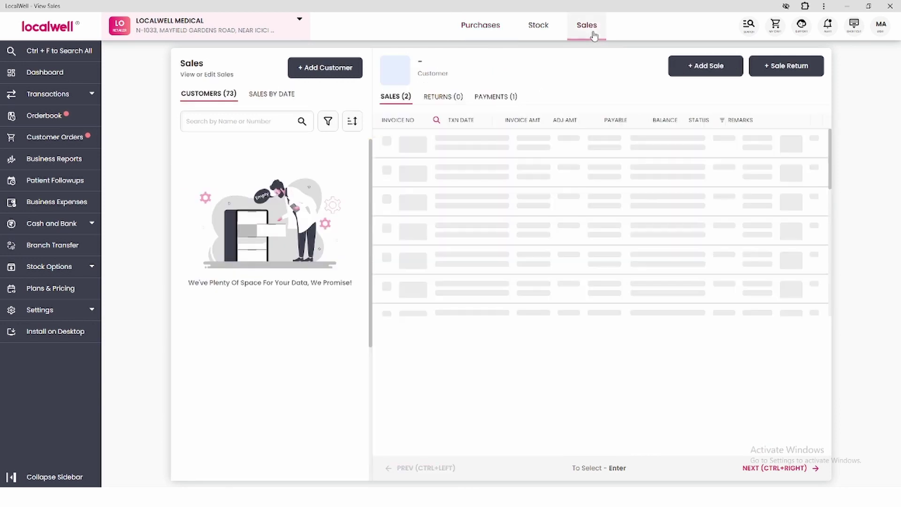
- Start a new sale, search the customer's name and open Add New Customer prefilled with it
left_click(623, 74)
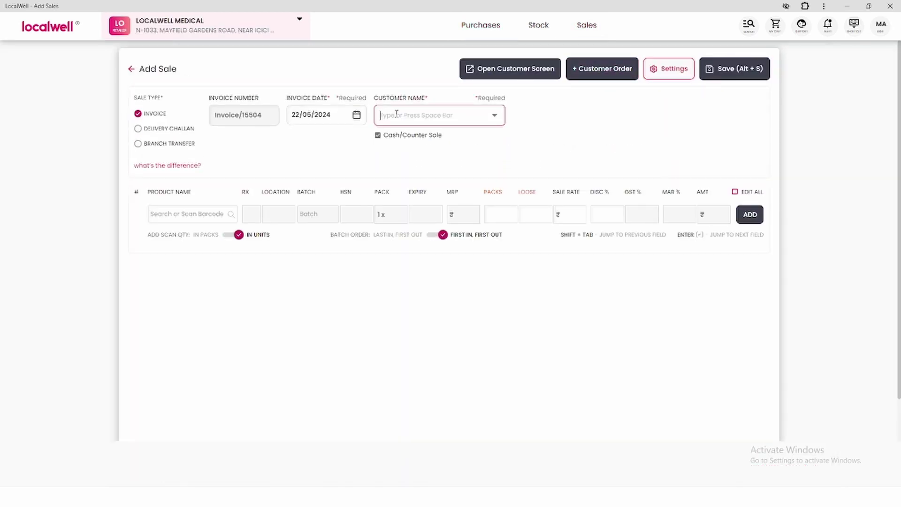
type("Ramesh")
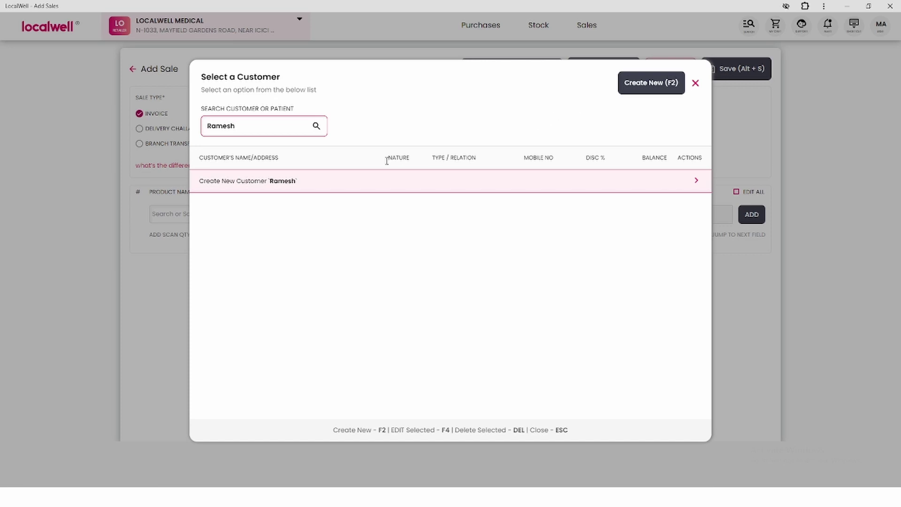
key("F2")
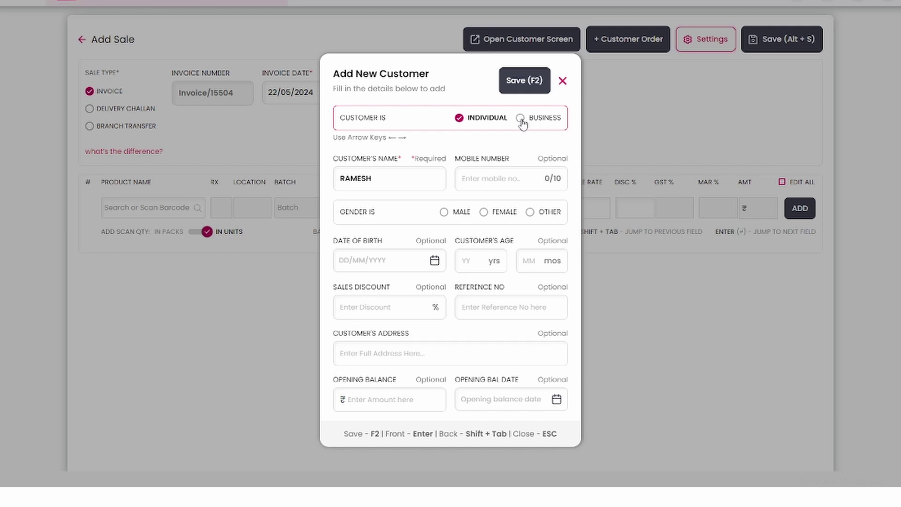
- Enter the new customer's mobile number and set the gender to Male
left_click(389, 176)
left_click(491, 166)
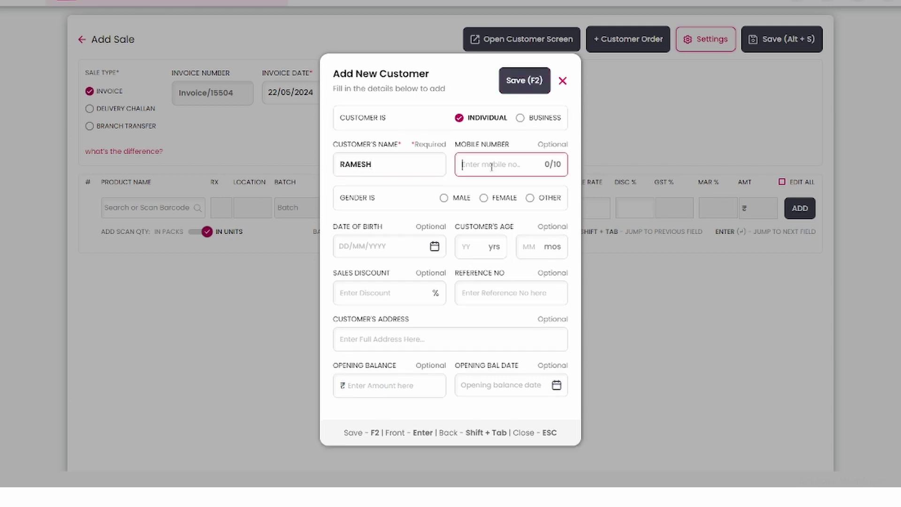
key("Return")
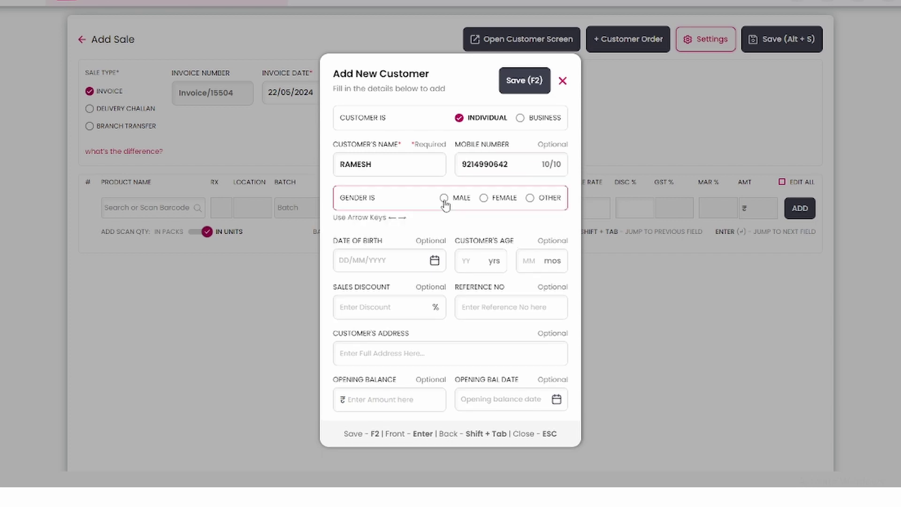
left_click(443, 200)
- Add the customer's date of birth and 15% sales discount, correct the mobile, and save
left_click(433, 262)
type("25121995")
left_click(398, 290)
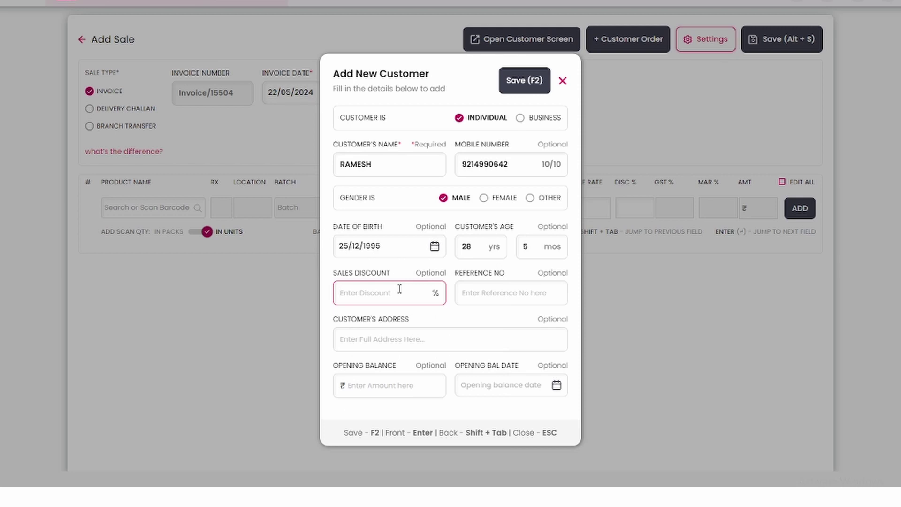
type("15")
left_click(399, 339)
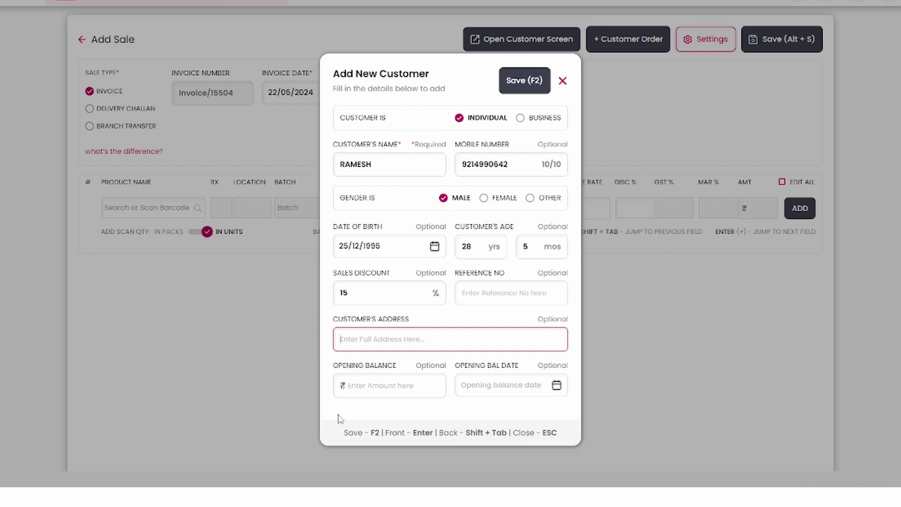
left_click(616, 276)
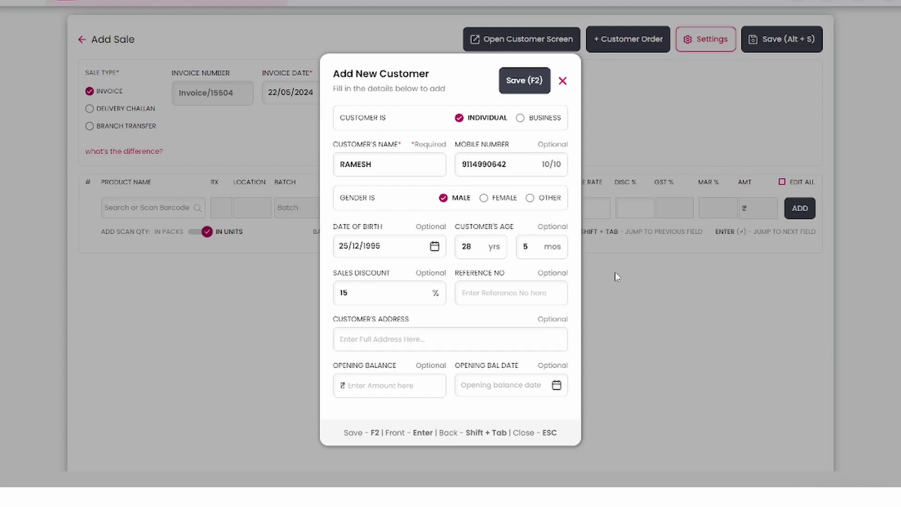
key("F2")
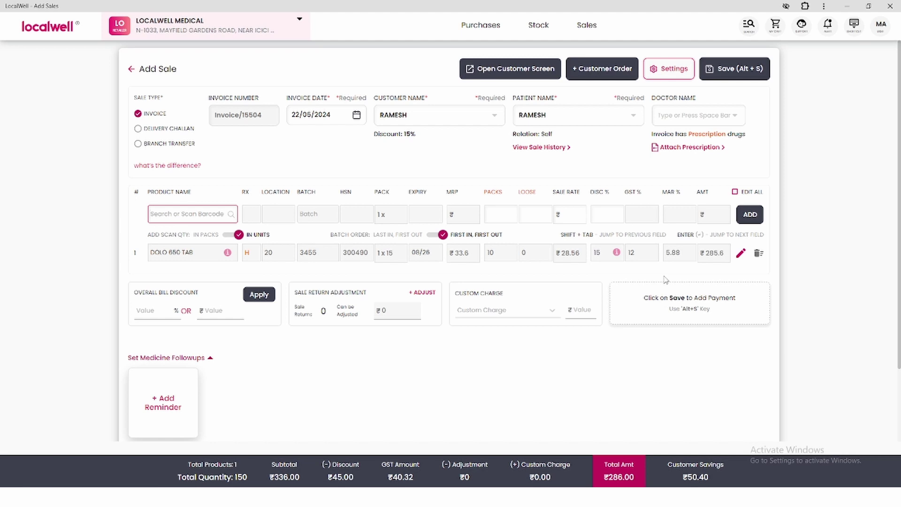
- Save Invoice/15504 for DOLO 650 TAB with ₹286 paid from Cash On Hand
key("alt+s")
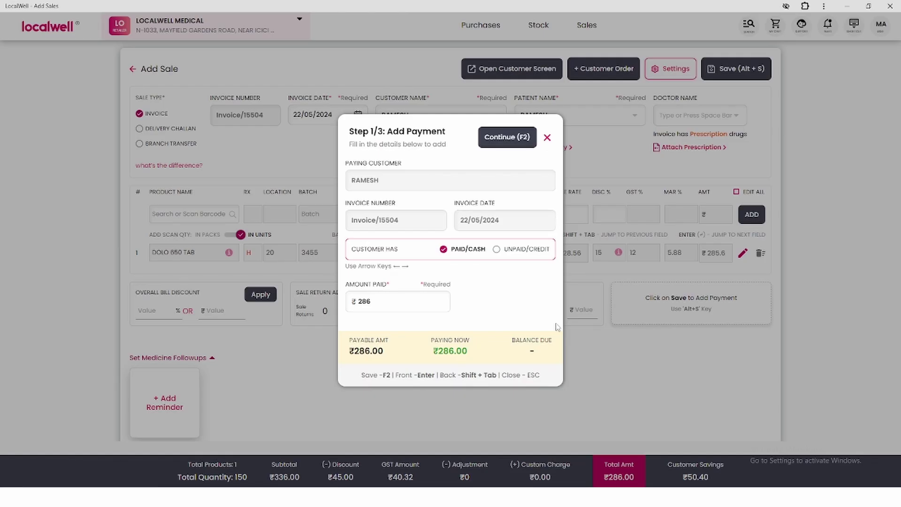
key("F2")
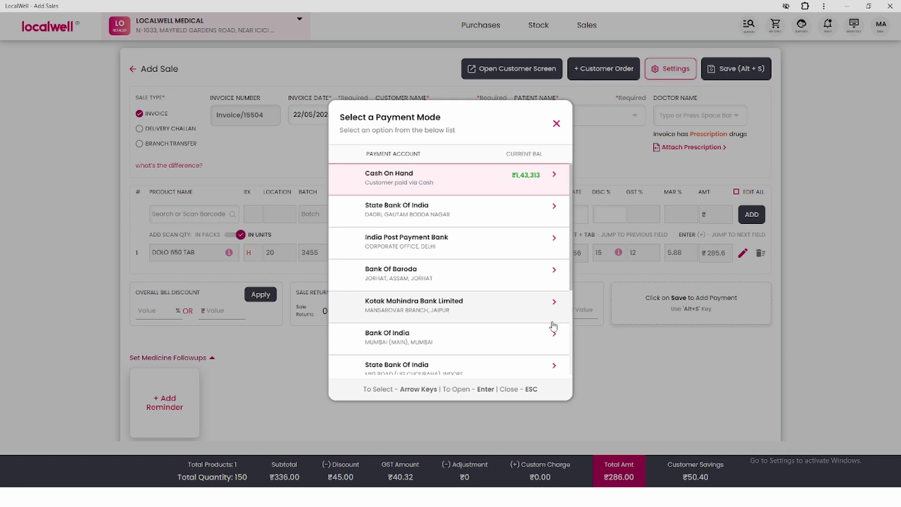
left_click(504, 179)
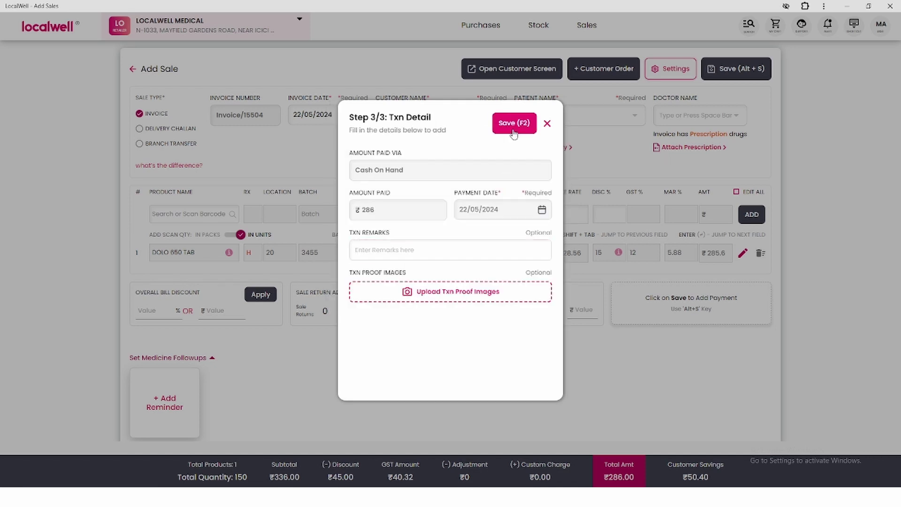
left_click(513, 124)
key("Escape")
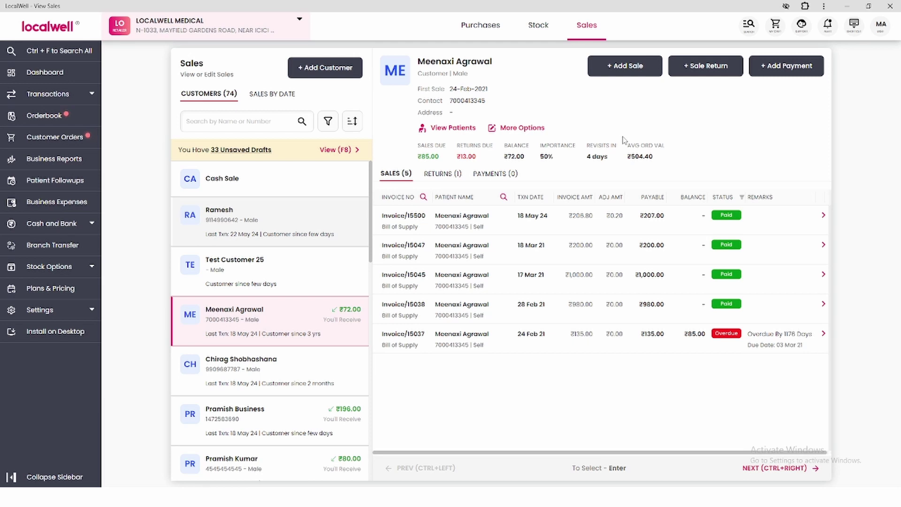
- Start sale Invoice/15505 for the existing customer found by name and list their patients
key("Down")
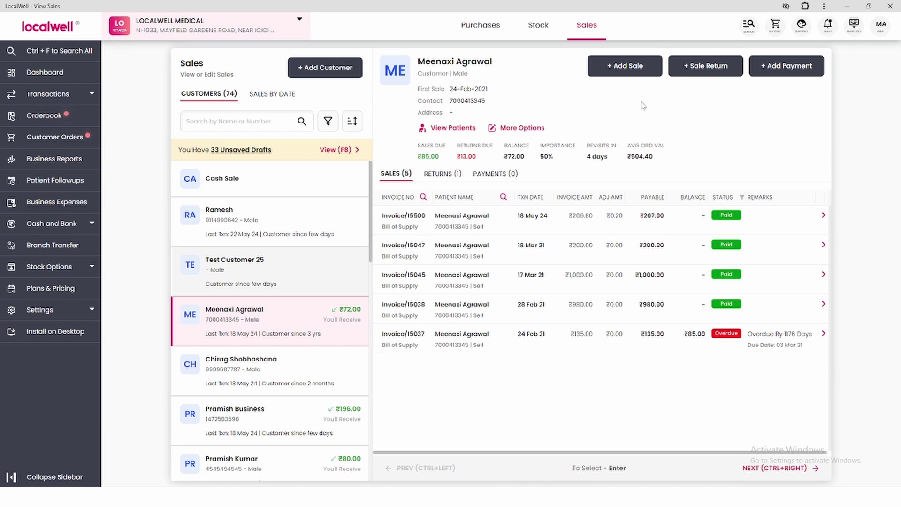
left_click(614, 66)
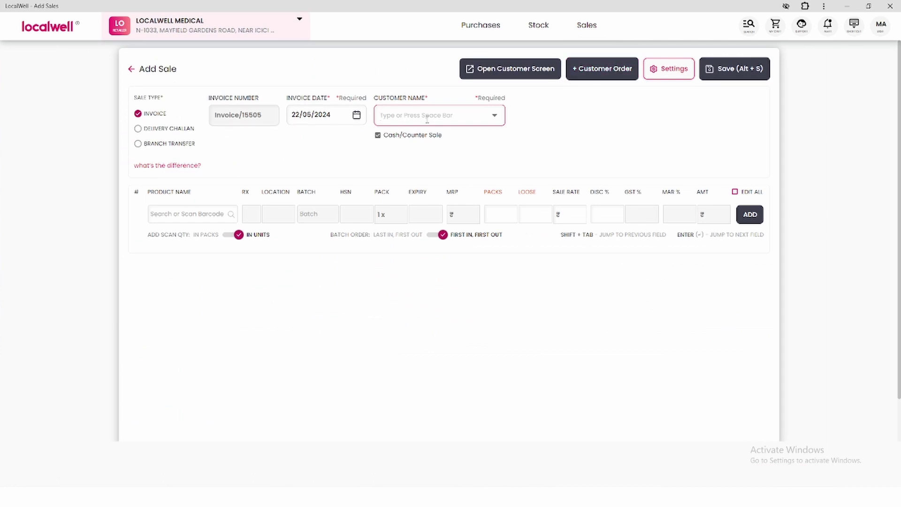
type("ram")
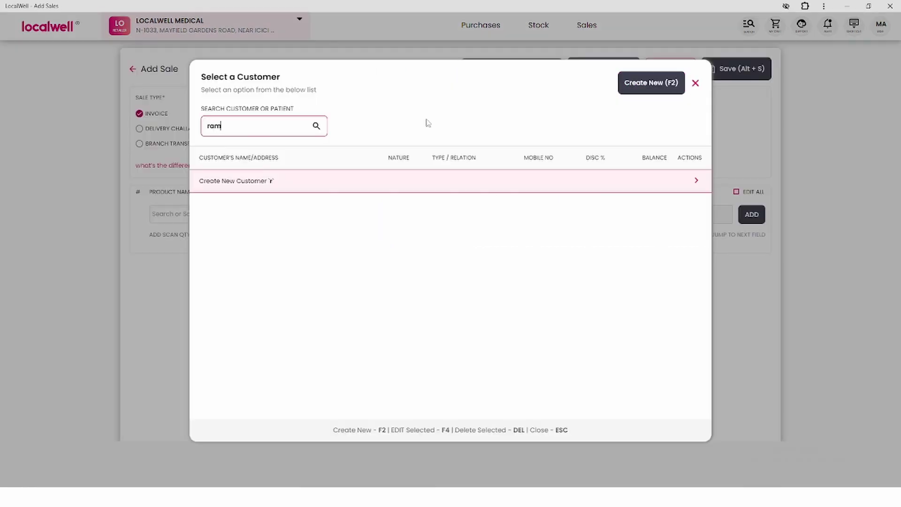
type("esh")
key("Return")
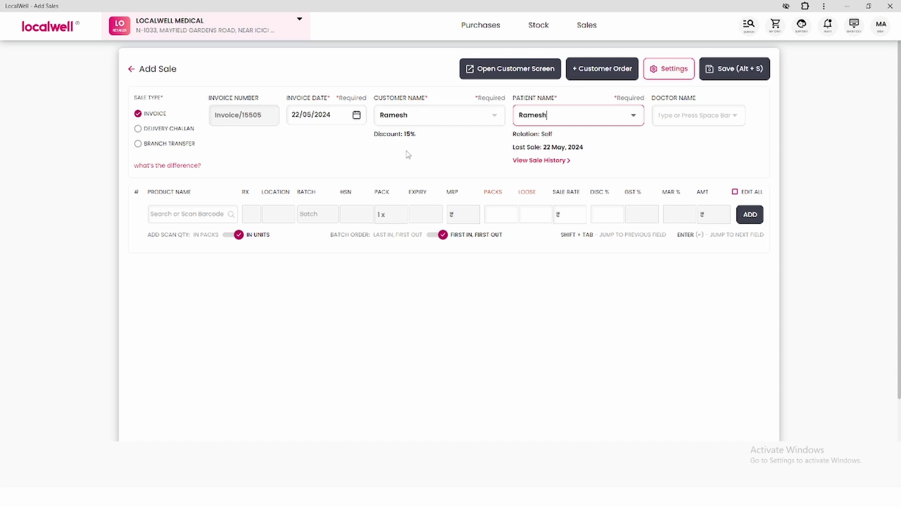
left_click(637, 118)
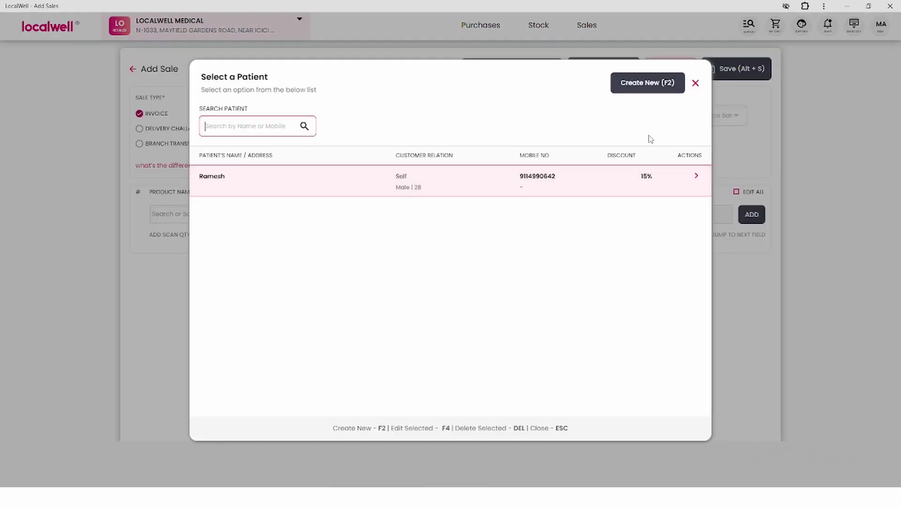
- Add a new patient, entering the patient's name and mobile number
key("F2")
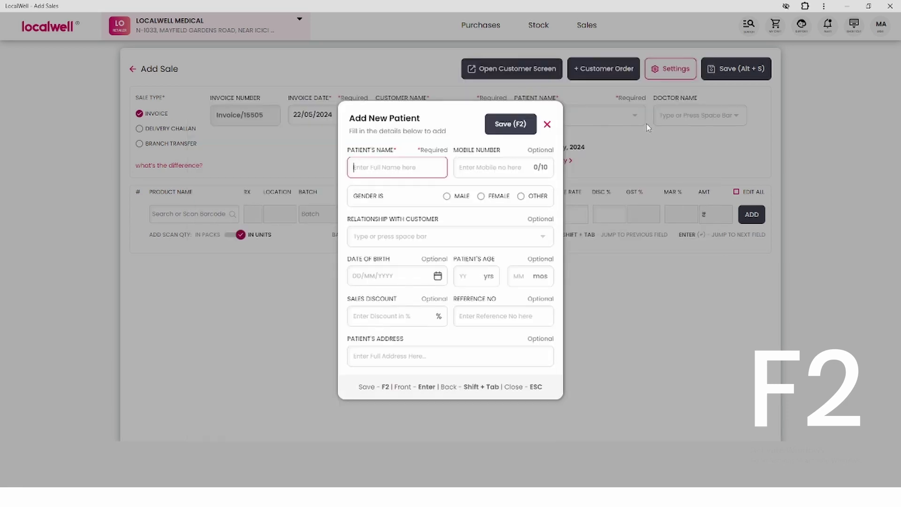
type("V")
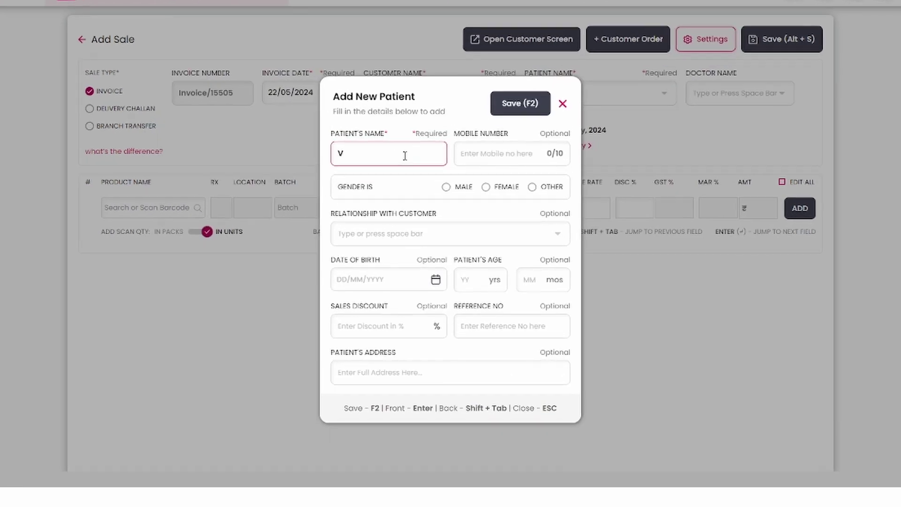
type("IVEK")
left_click(500, 165)
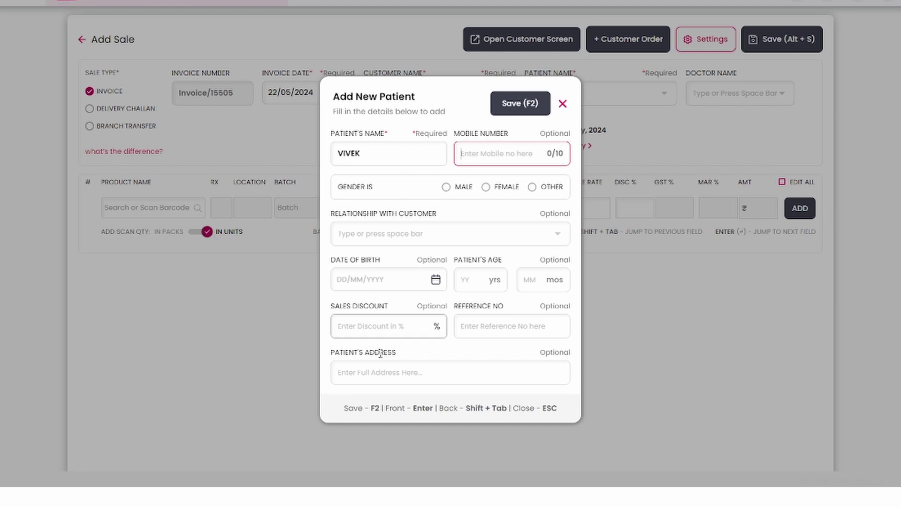
key("Return")
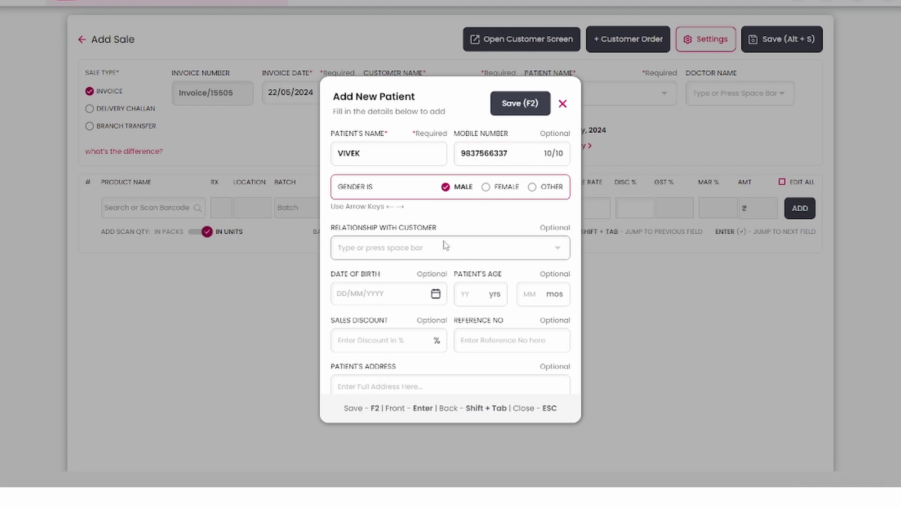
- Set the patient's relationship to Father with 10% discount and save onto the sale
left_click(559, 253)
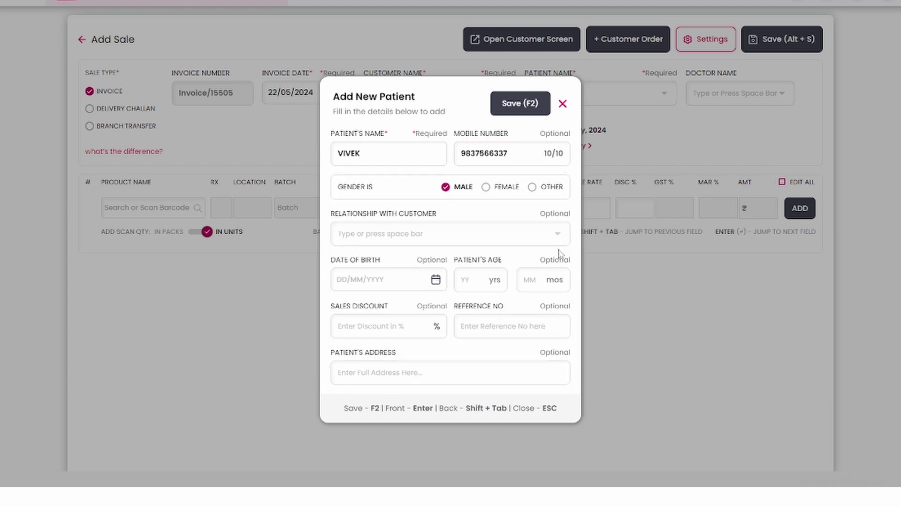
scroll(408, 296, "down", 1)
scroll(408, 373, "up", 1)
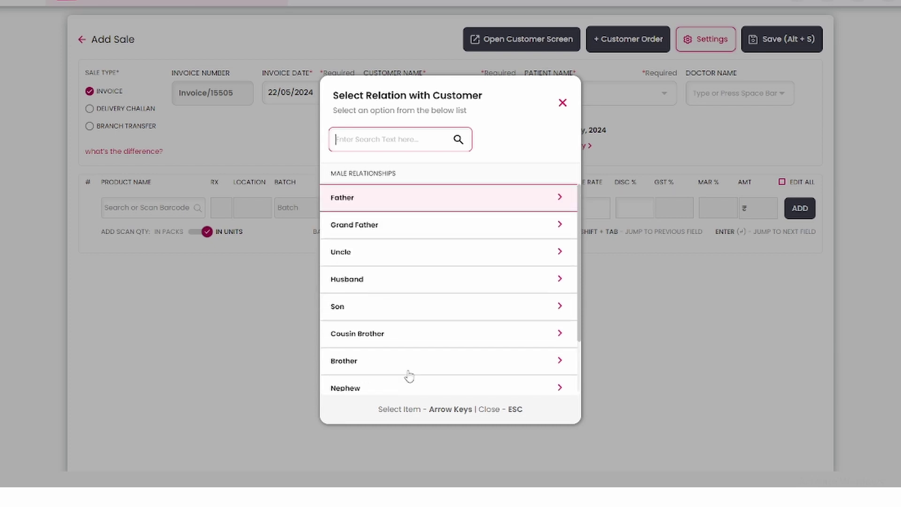
left_click(445, 199)
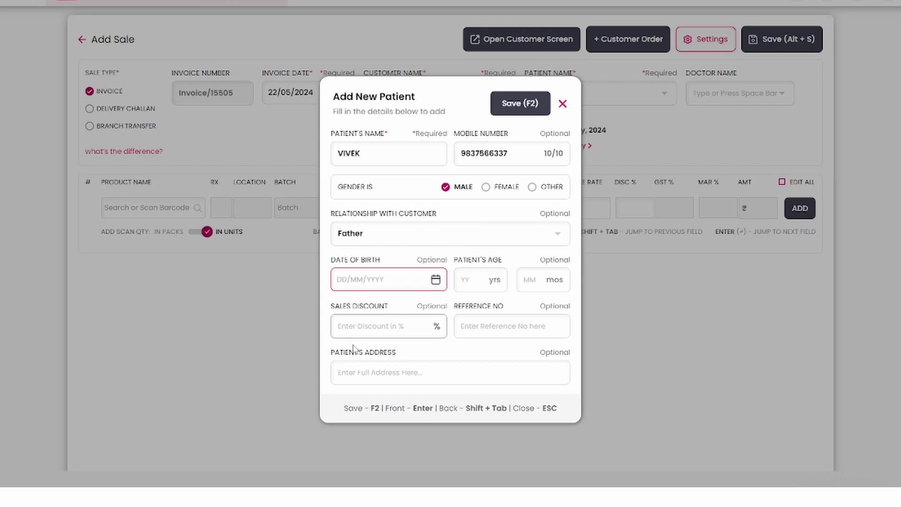
left_click(352, 323)
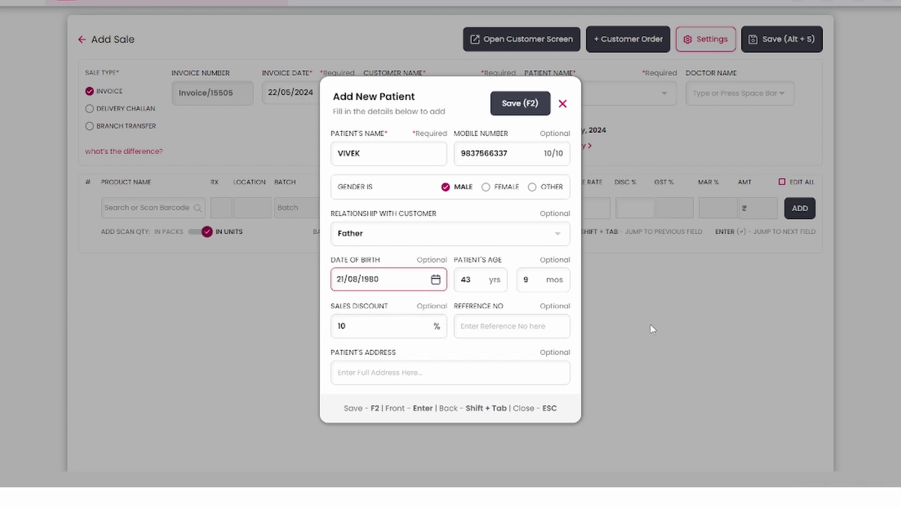
key("F2")
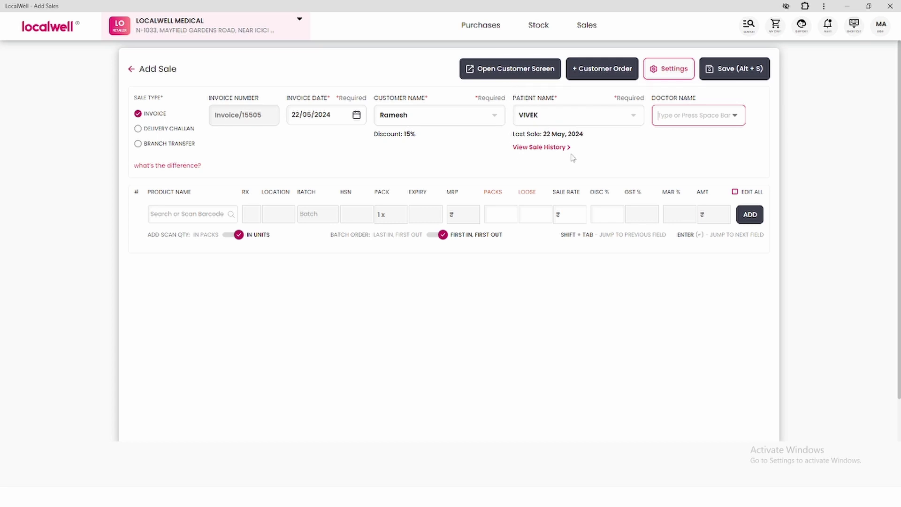
- Add GLYCOMET SR 500MG as line 1: 10 packs at 10% discount, totalling ₹429.00
left_click(185, 212)
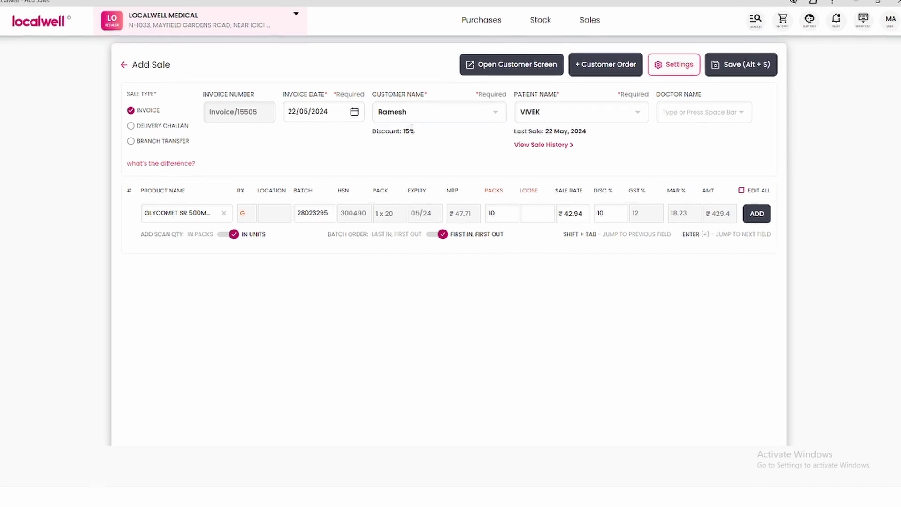
double_click(402, 115)
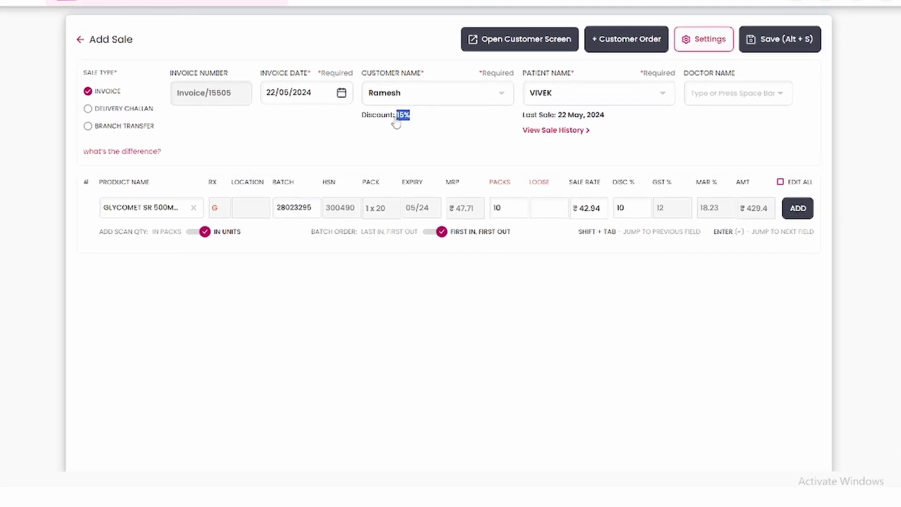
left_click(498, 122)
left_click(626, 209)
left_click(633, 276)
key("Return")
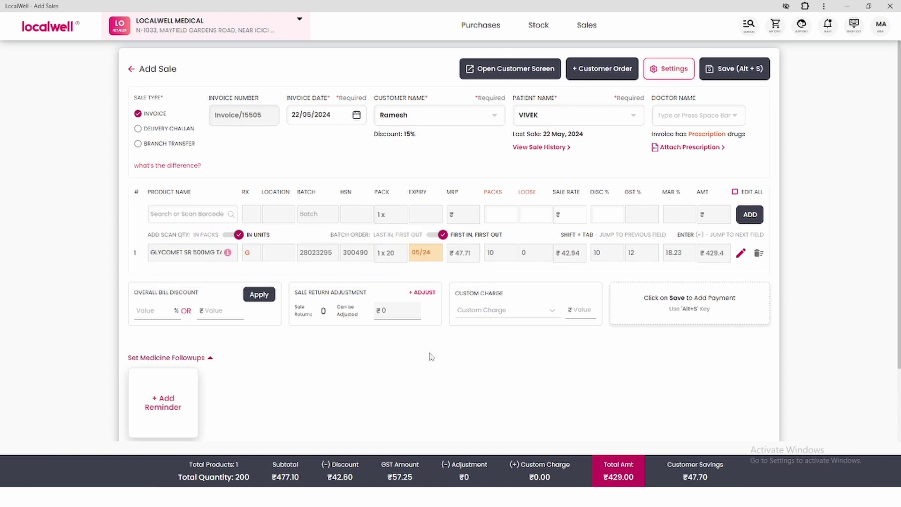
- Save Invoice/15505 as paid with ₹429 cash and show its bill preview
key("alt+s")
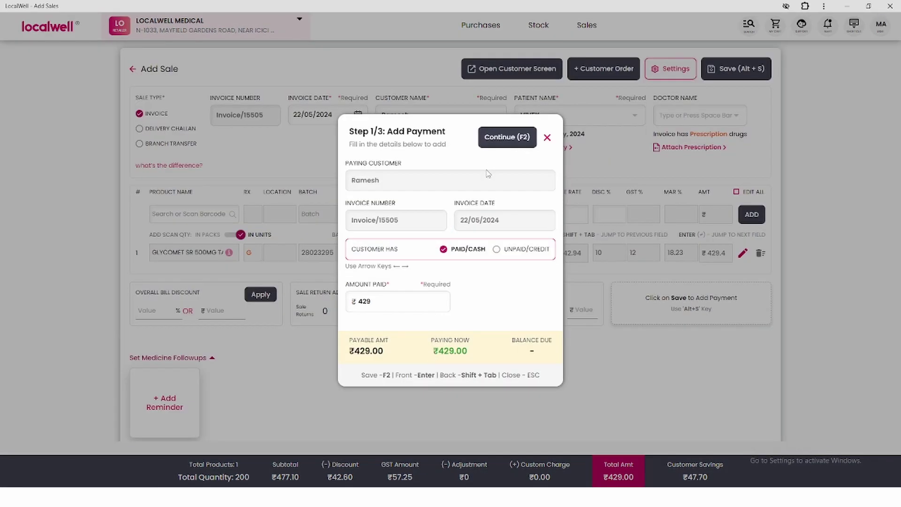
key("F2")
key("Return")
key("F2")
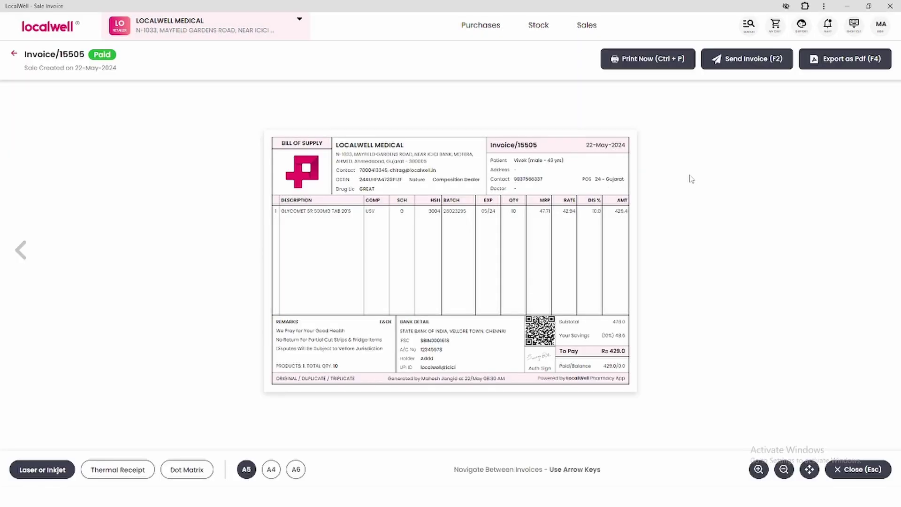